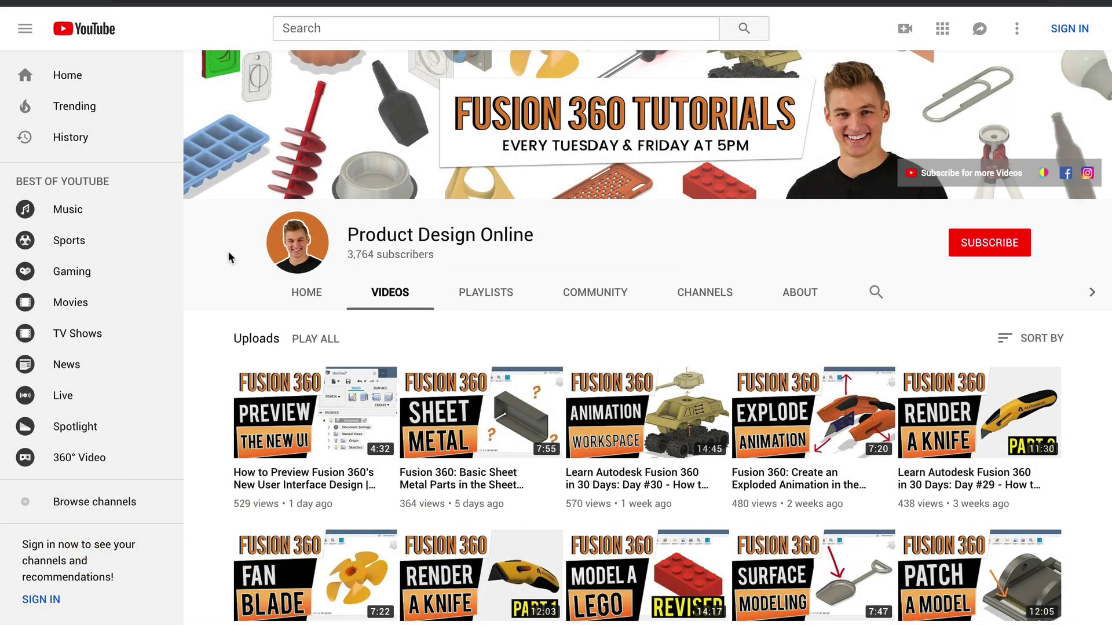
- Pick Ellipse from the canvas Sketch menu and start the sketch on the XZ origin plane
scroll(230, 256, down, 10)
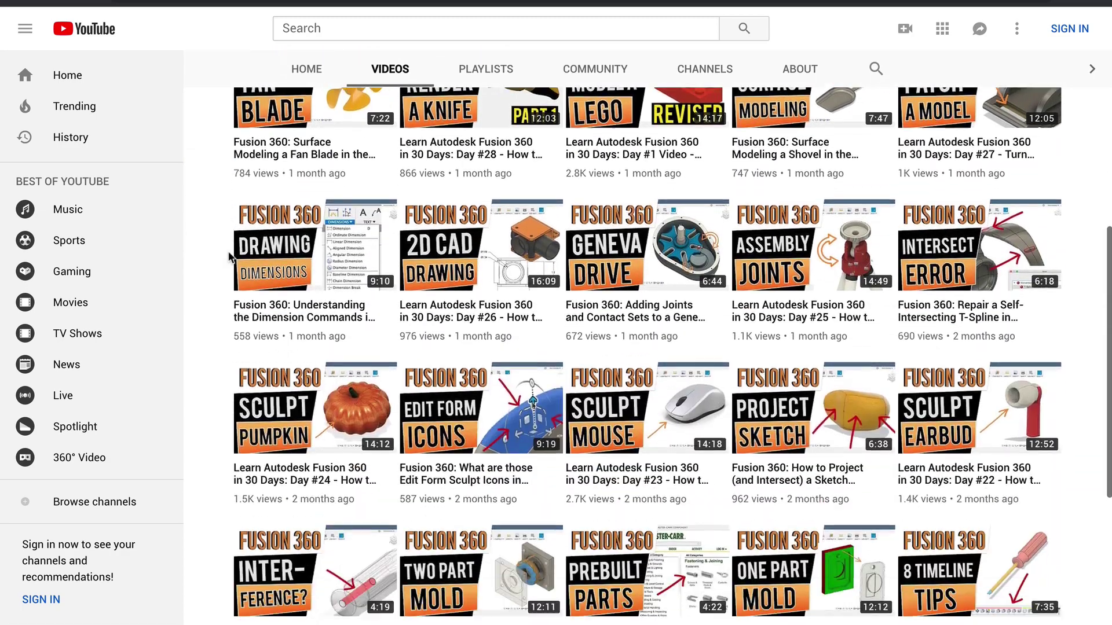
scroll(229, 256, down, 8)
scroll(229, 257, up, 20)
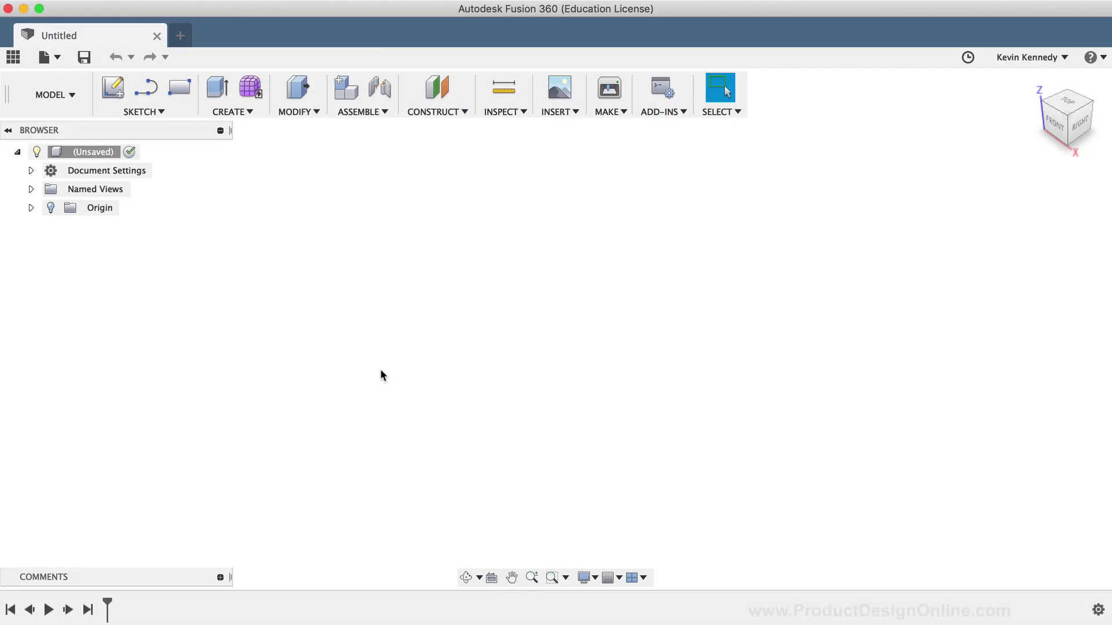
click(143, 116)
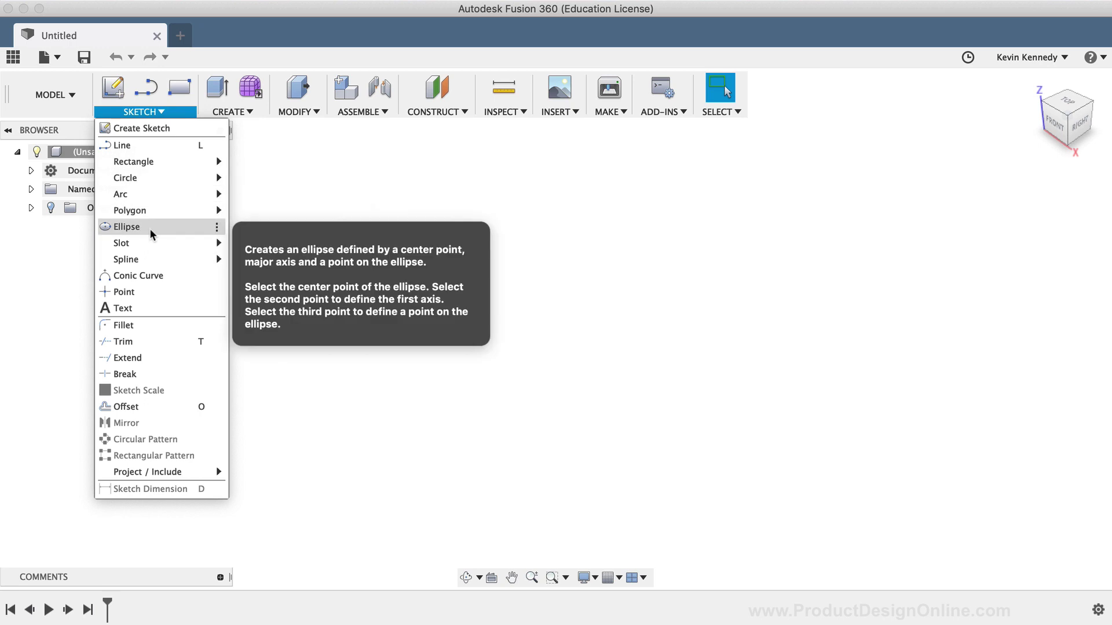
right_click(532, 332)
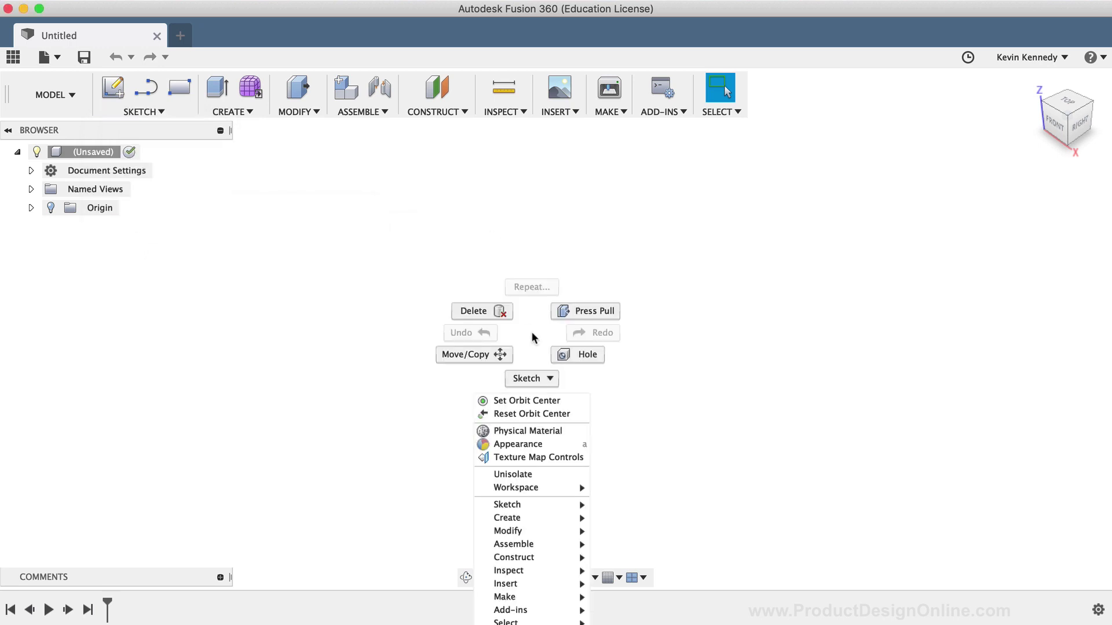
mouse_move(538, 505)
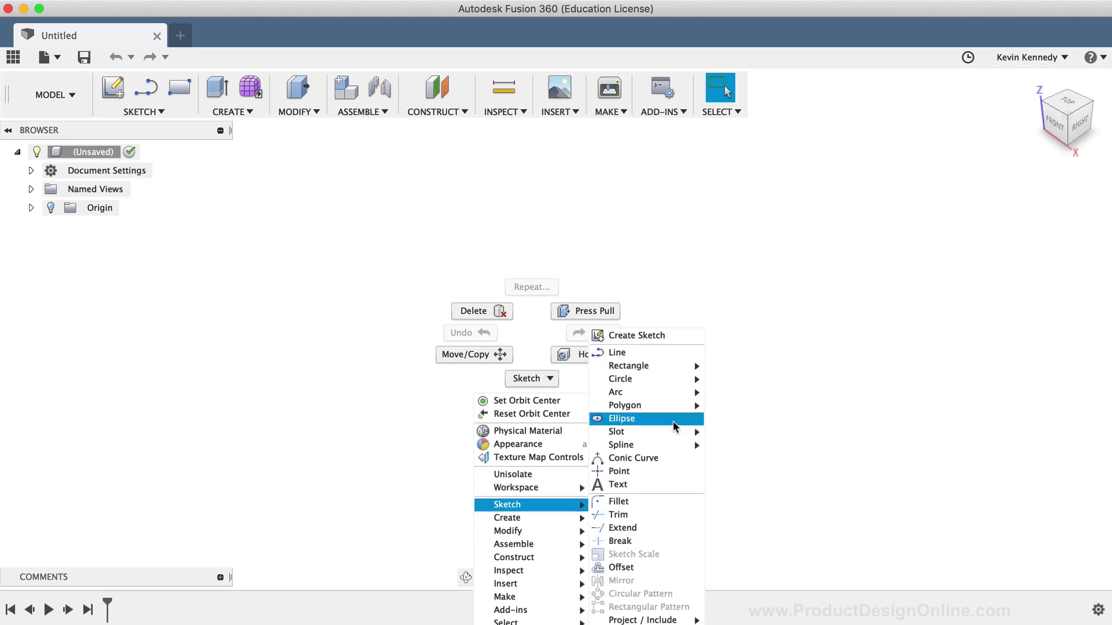
click(675, 427)
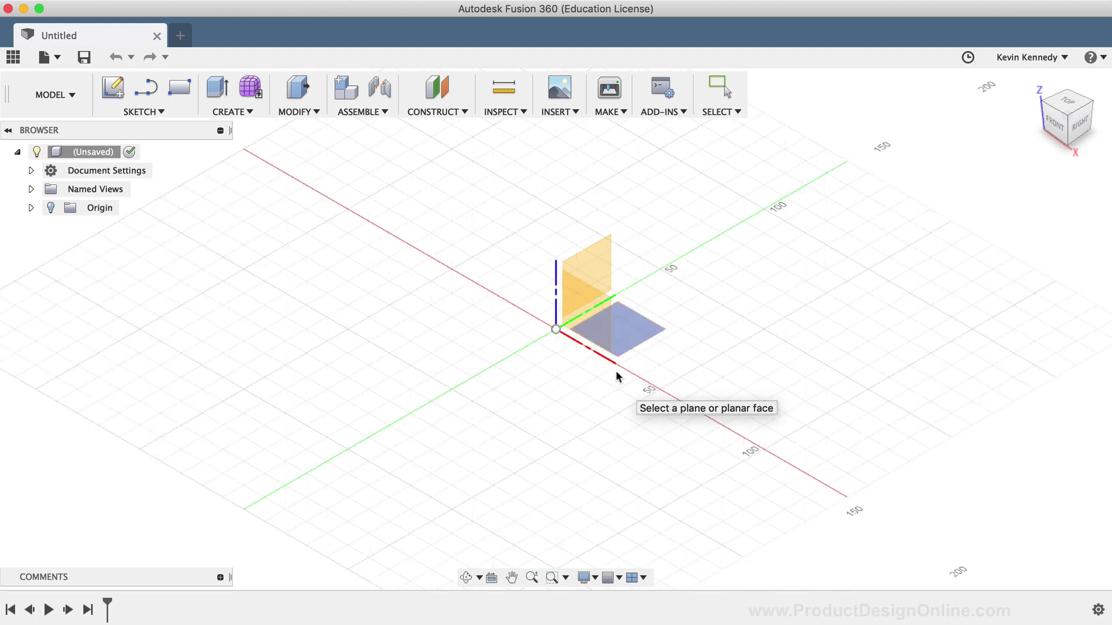
click(631, 329)
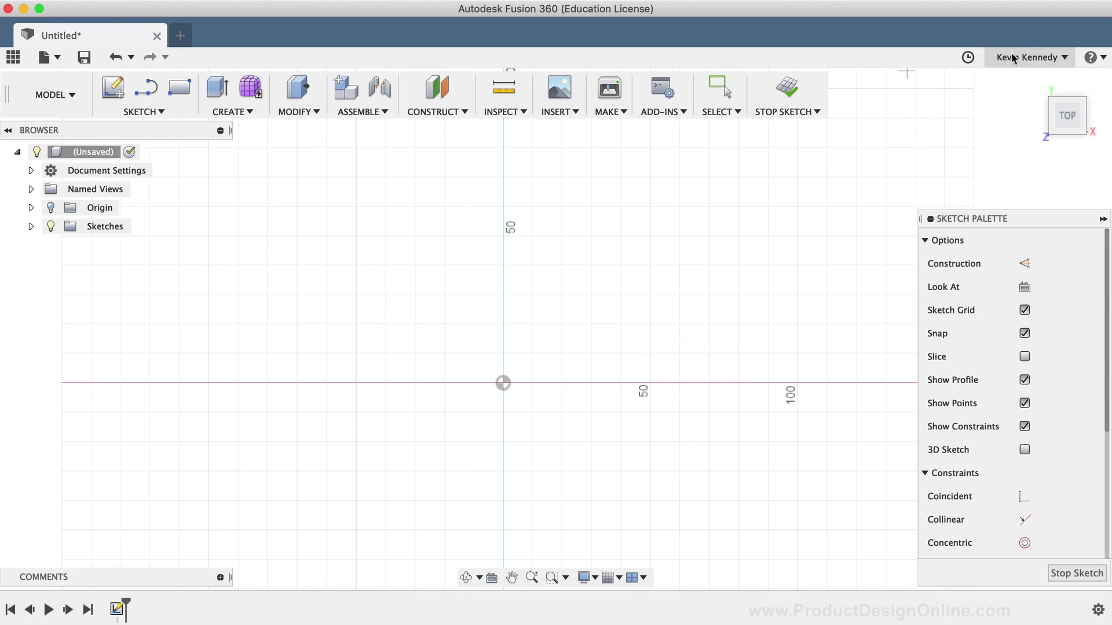
- Uncheck Auto look at sketch under General > Design preferences, apply it and close
click(1052, 57)
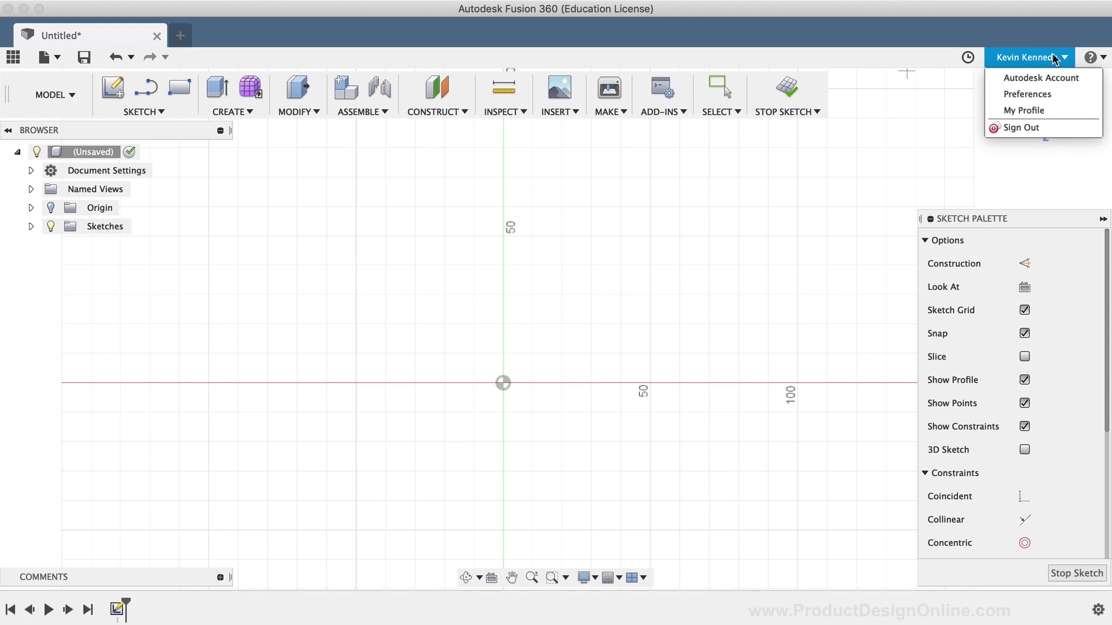
click(1058, 88)
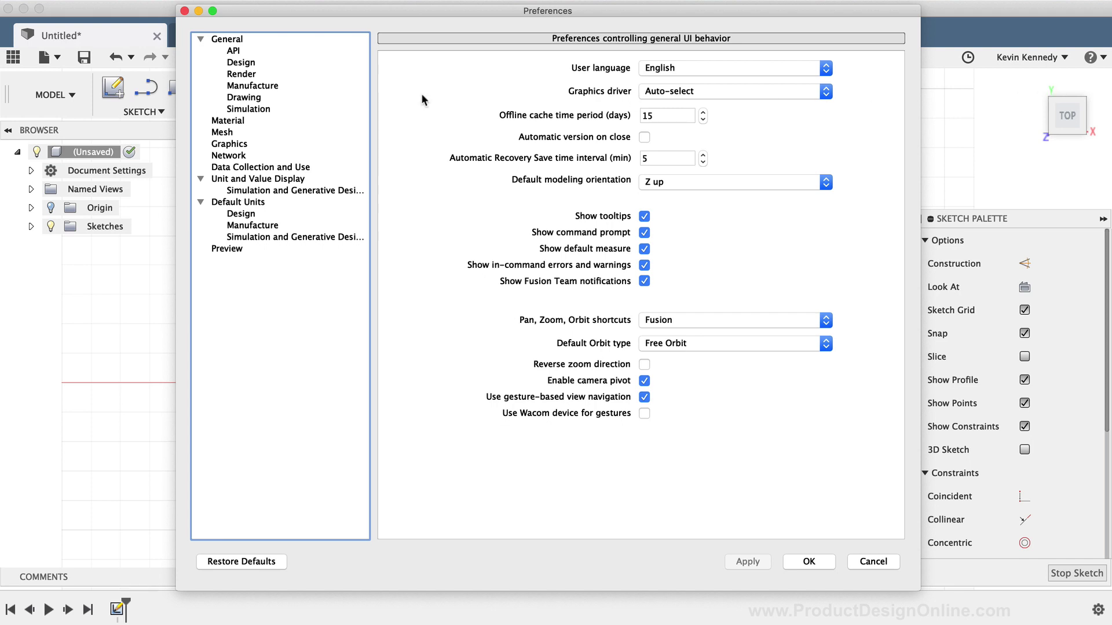
click(248, 63)
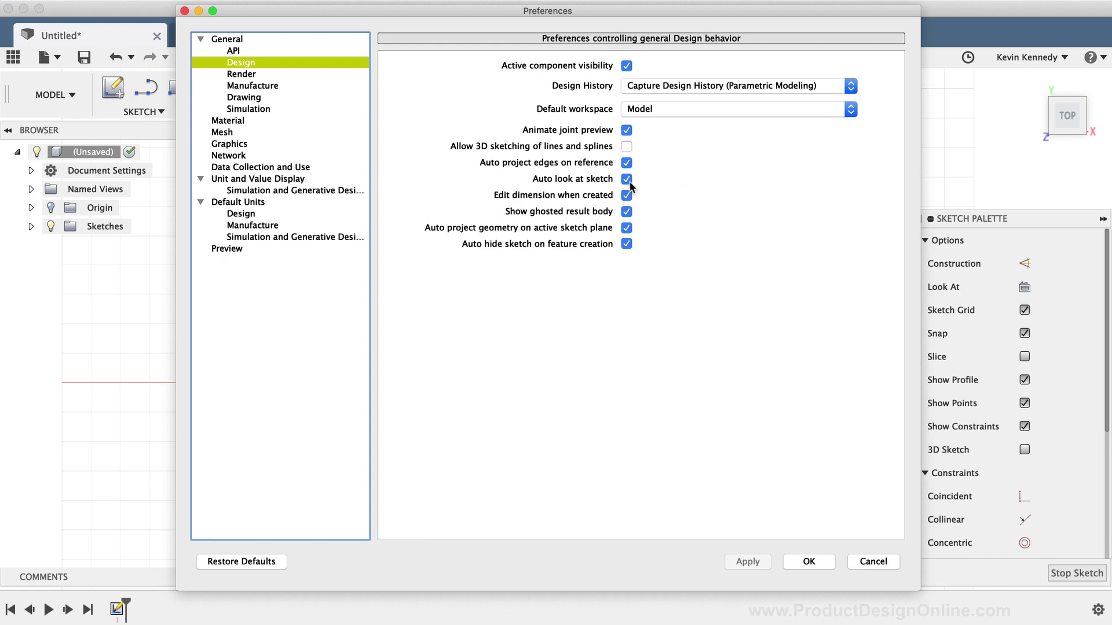
click(627, 179)
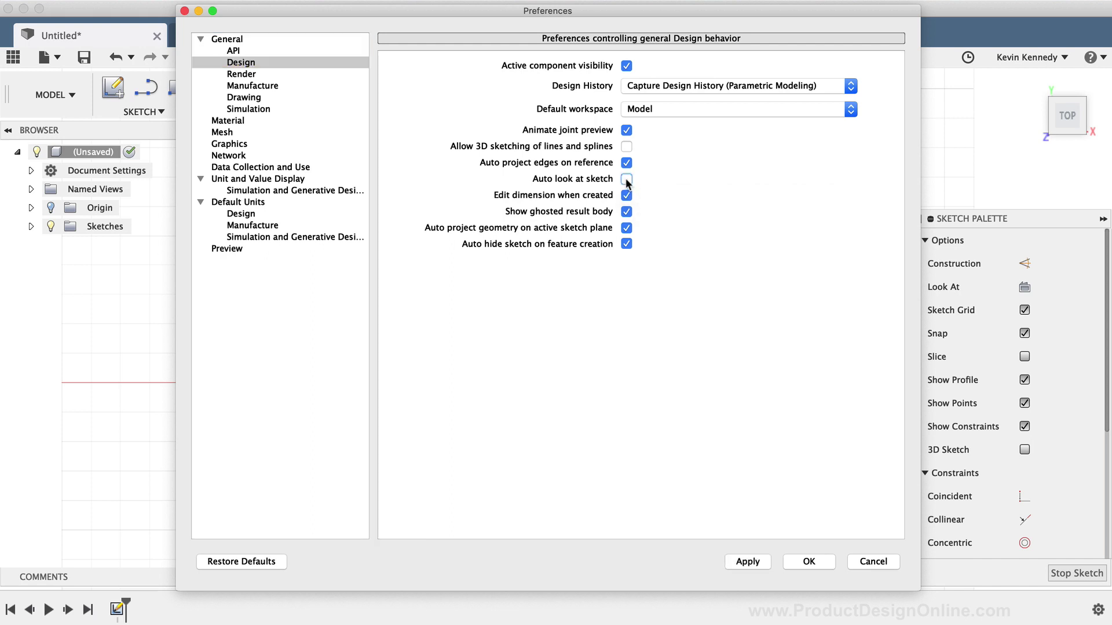
click(750, 561)
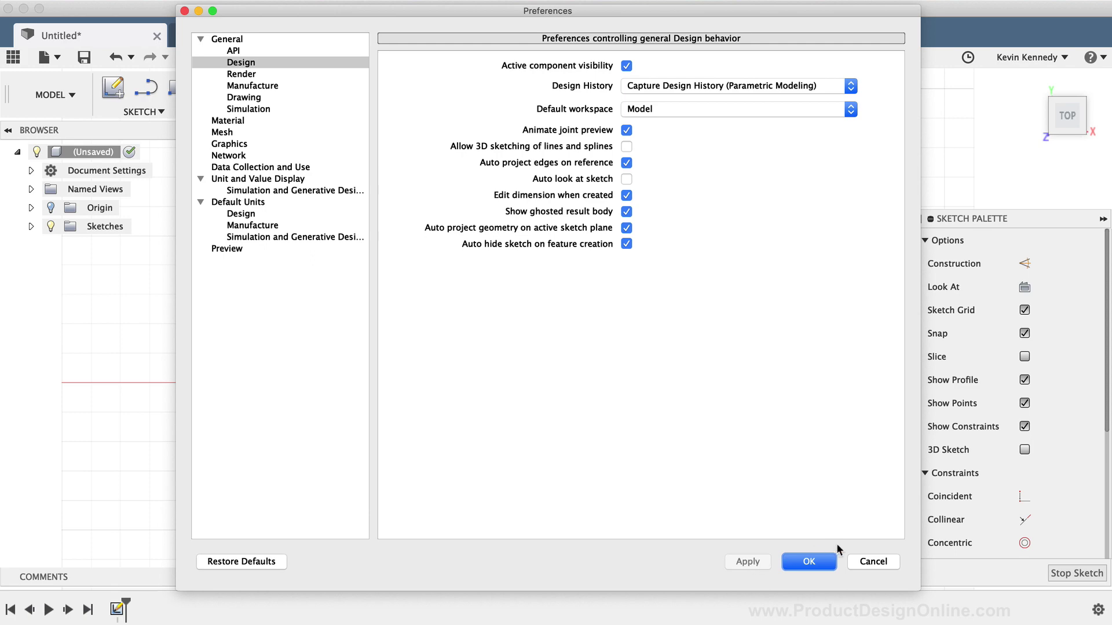
click(810, 562)
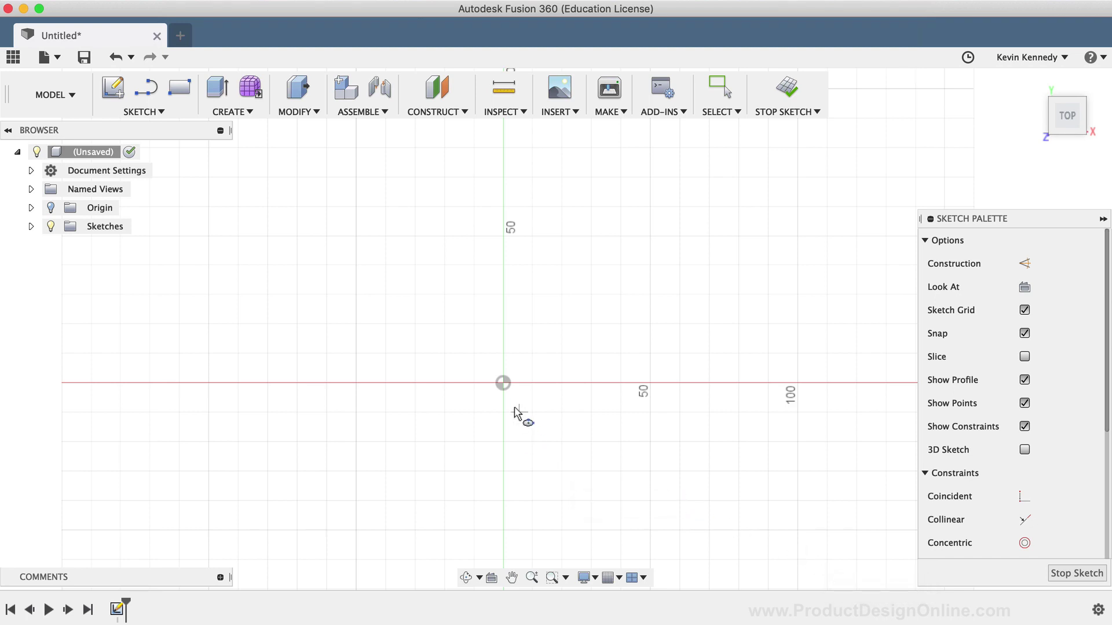
- Place the ellipse center at the origin and lock the first axis at 100 mm
click(502, 383)
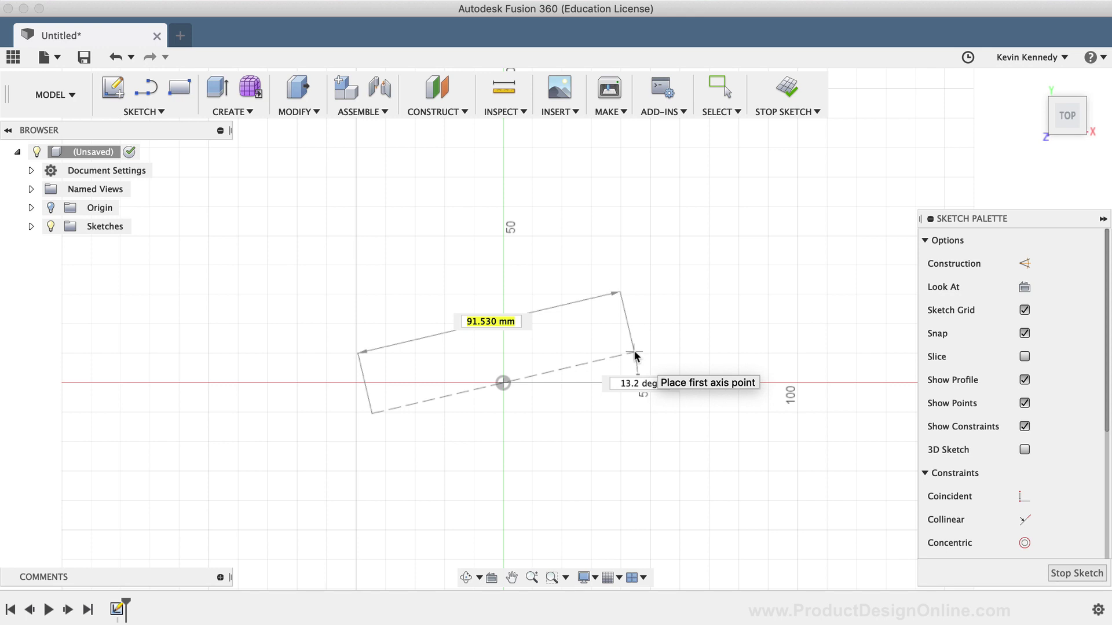
text(100)
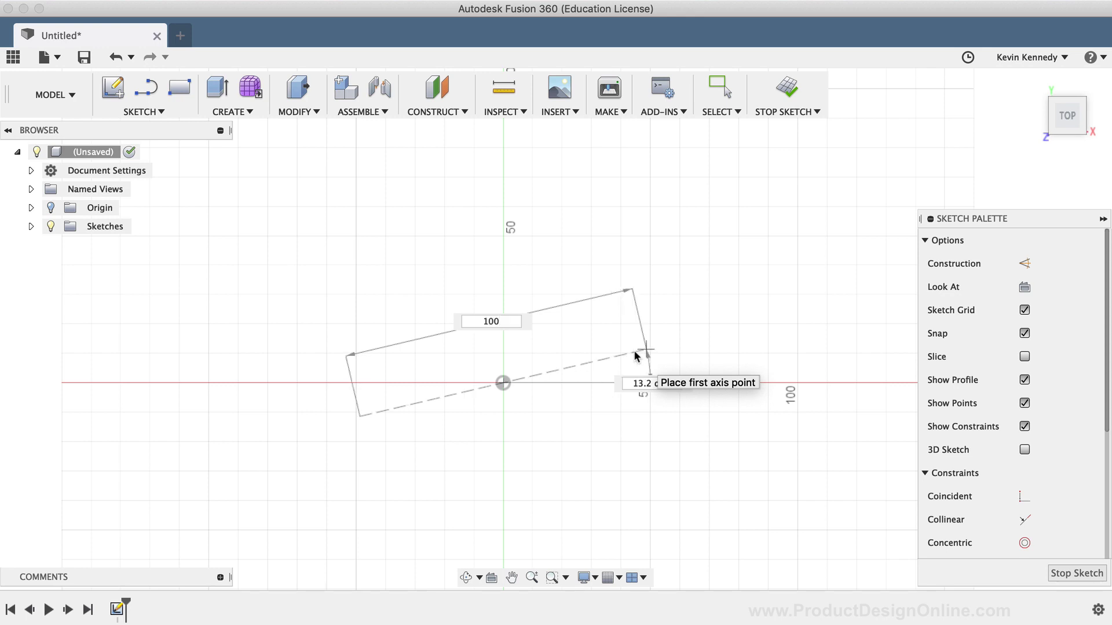
key(Tab)
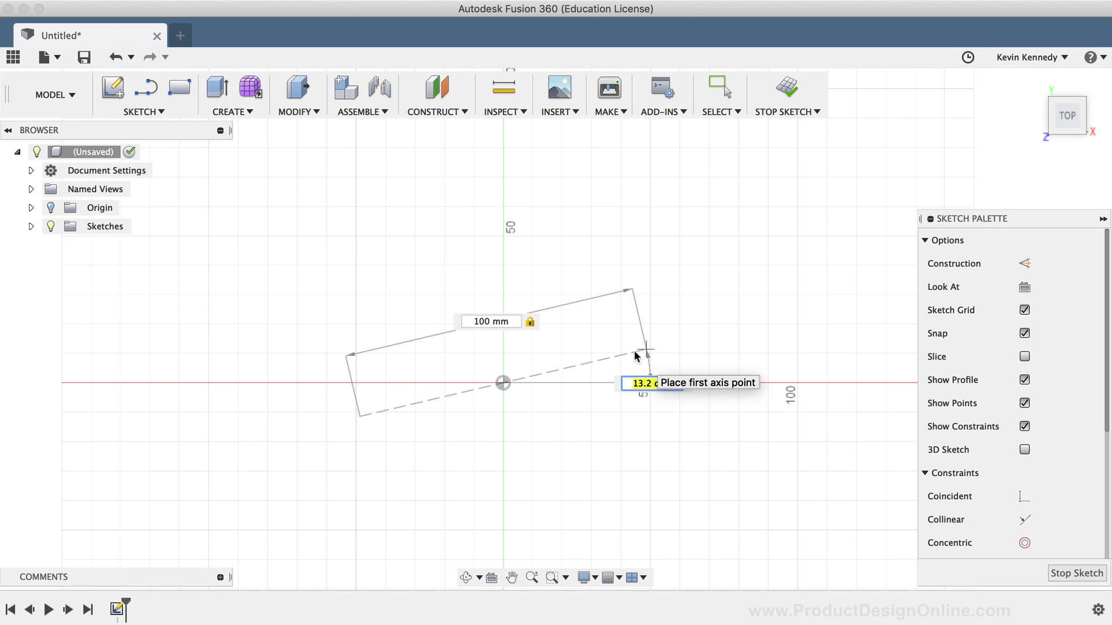
- Fix the first axis point and lock the ellipse's second axis at 50 mm
click(644, 380)
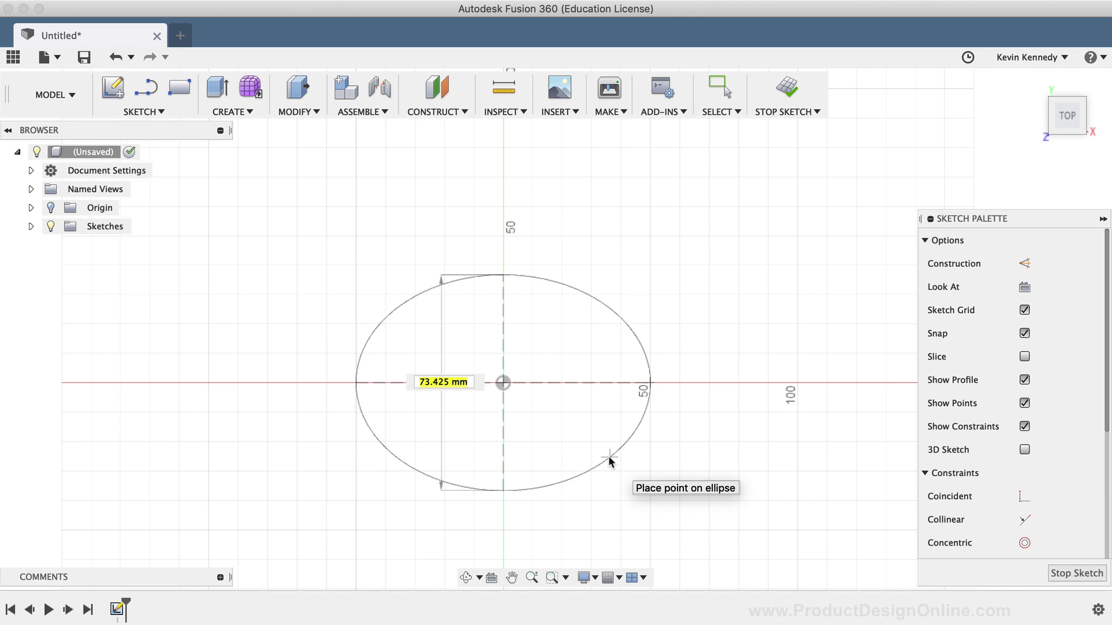
text(50)
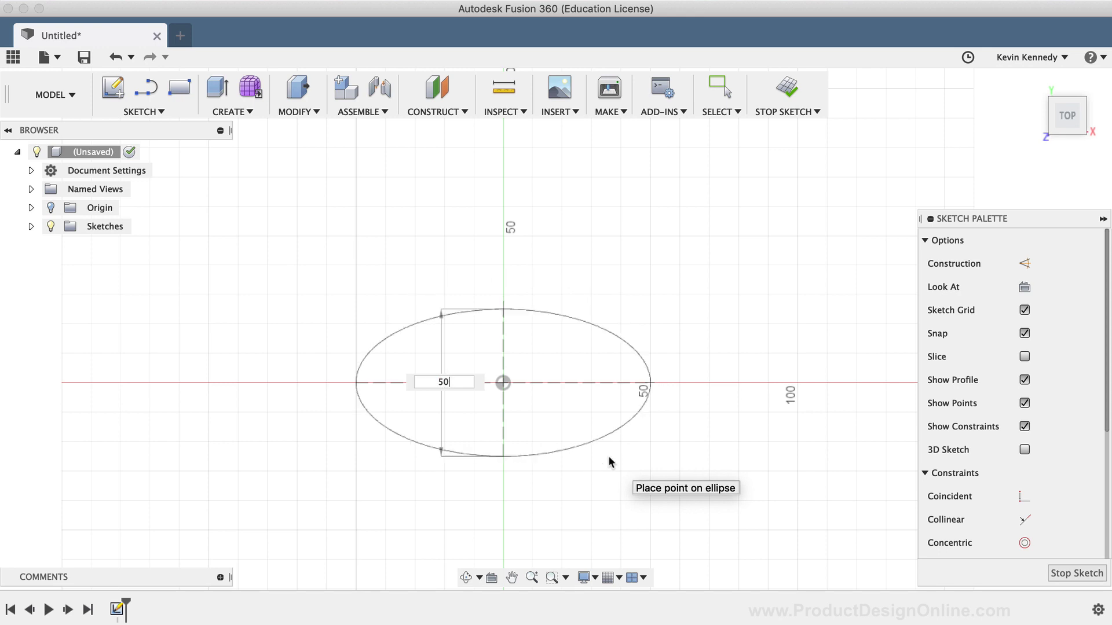
key(Tab)
- Finish the ellipse, then drag 50.00 to the right and 100.00 below it
key(Return)
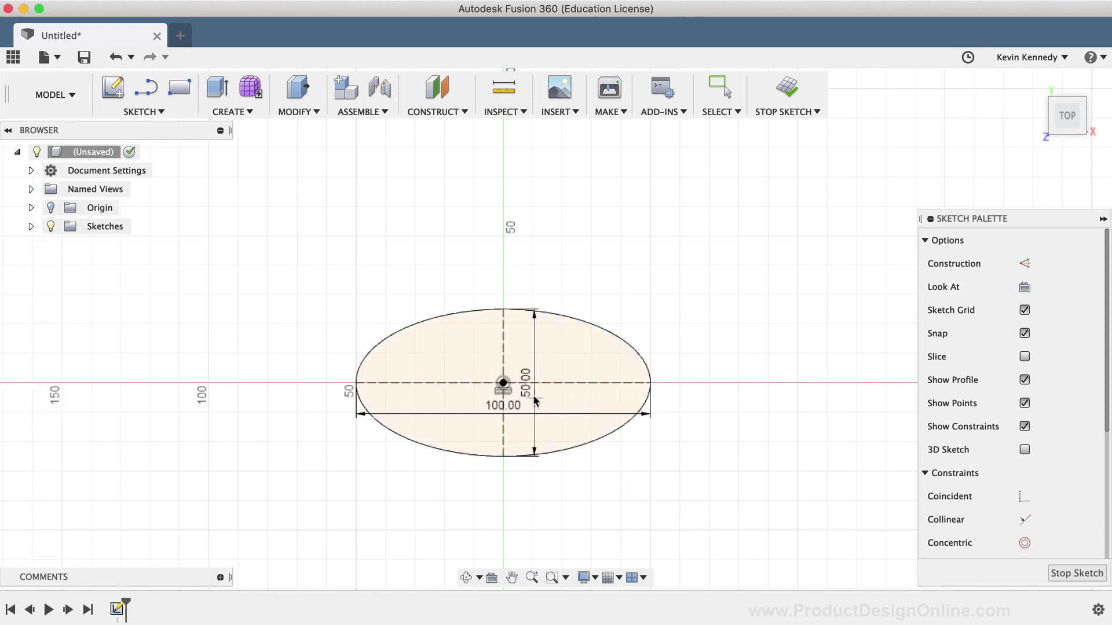
key(Escape)
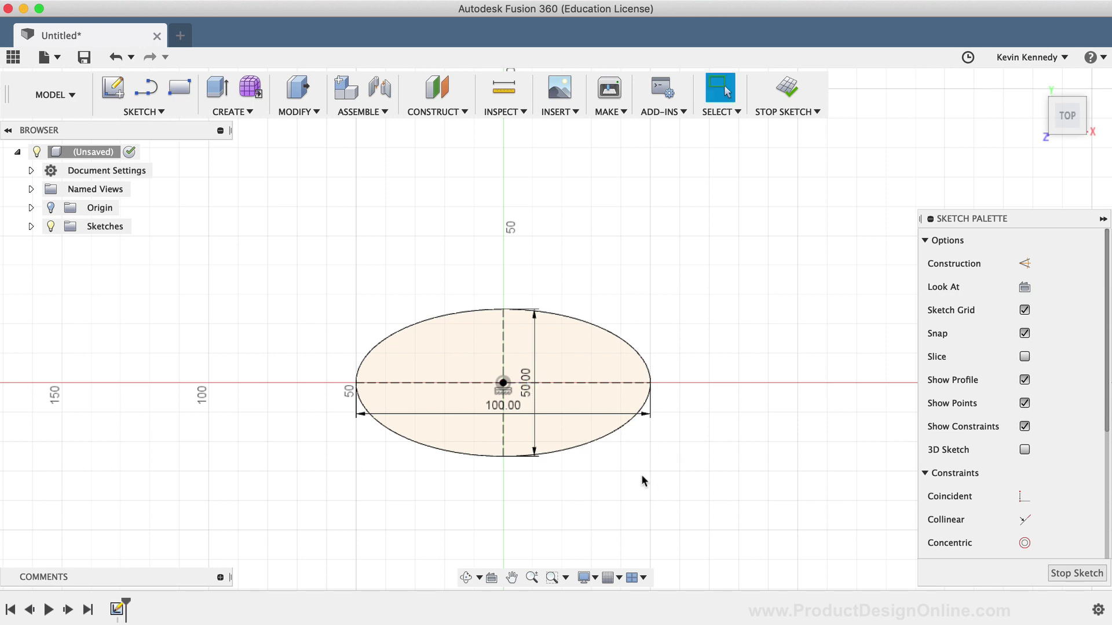
drag(528, 396, 676, 392)
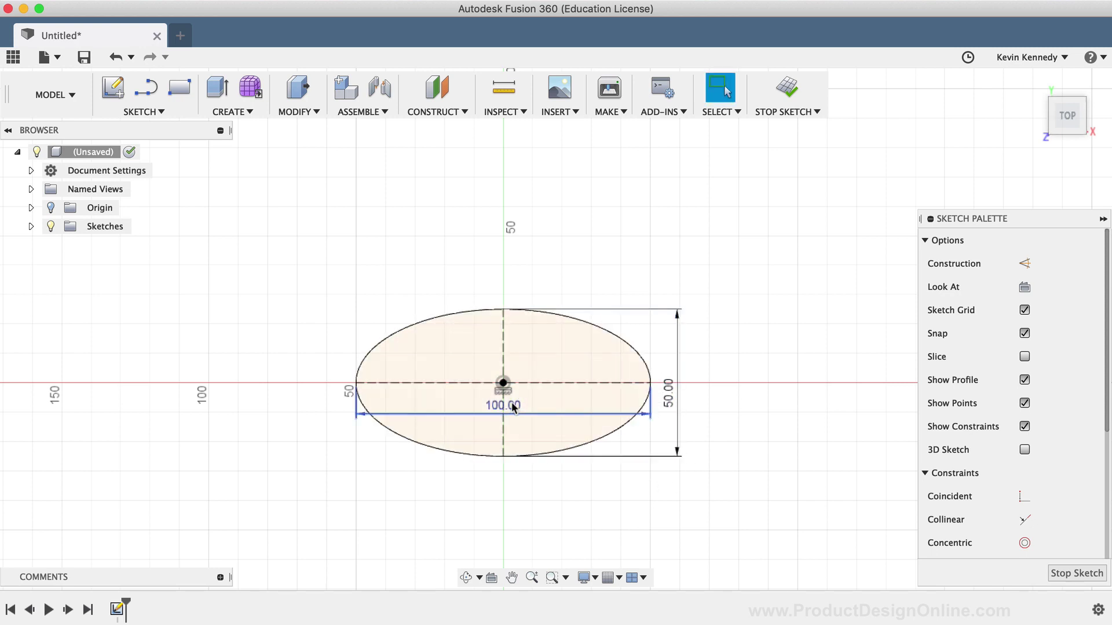
drag(502, 417, 494, 503)
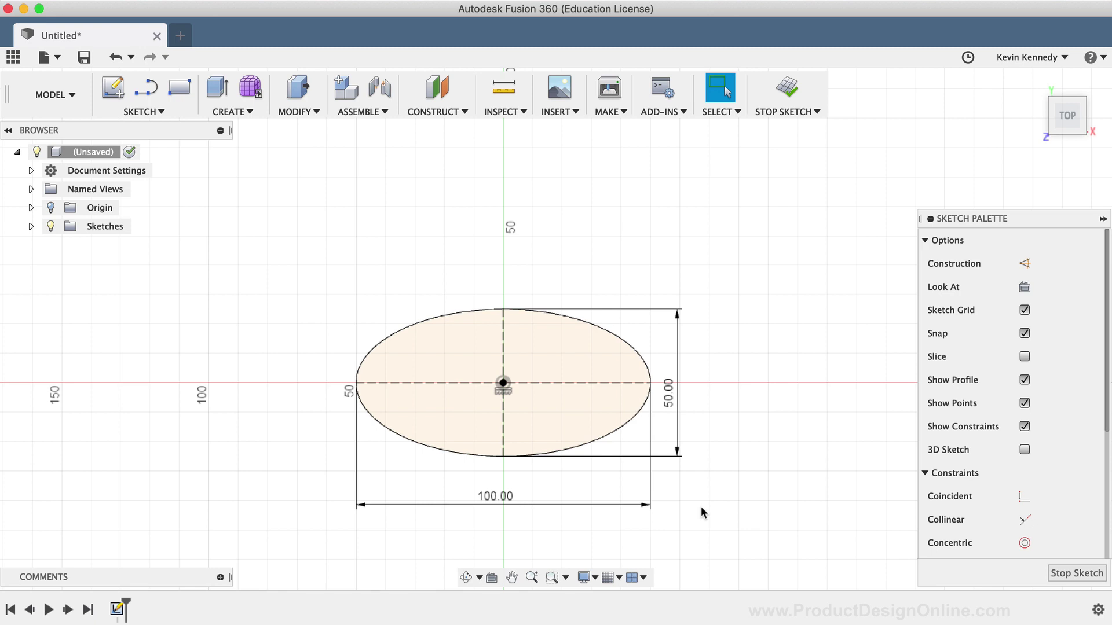
- Window-select the ellipse, its axes and both dimensions, then clear the selection
click(607, 443)
key(Escape)
click(740, 439)
drag(300, 235, 734, 523)
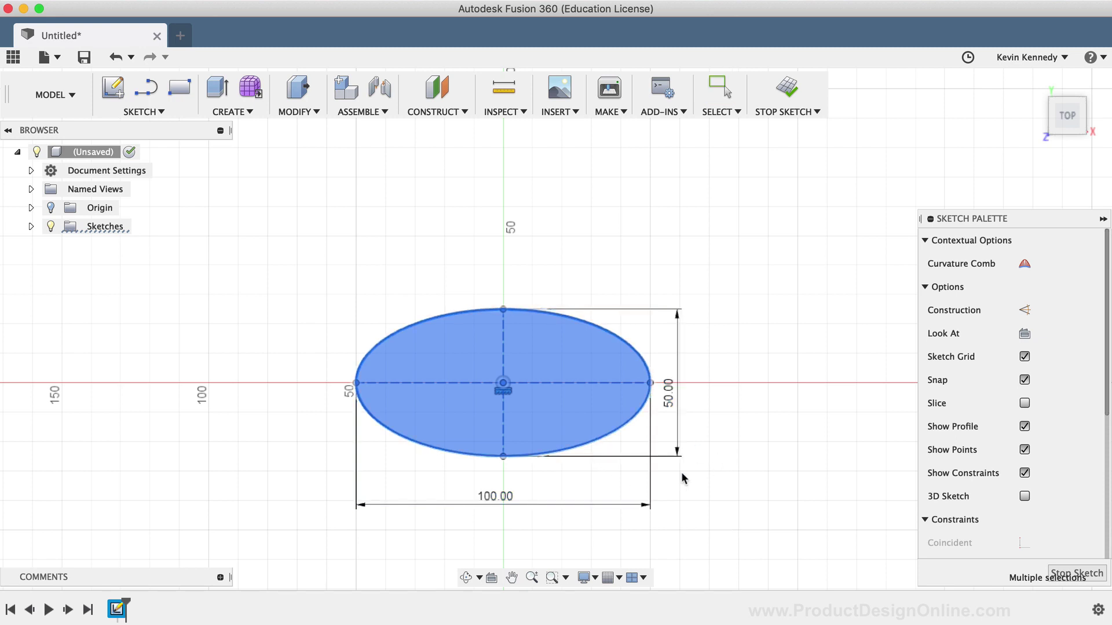
click(831, 422)
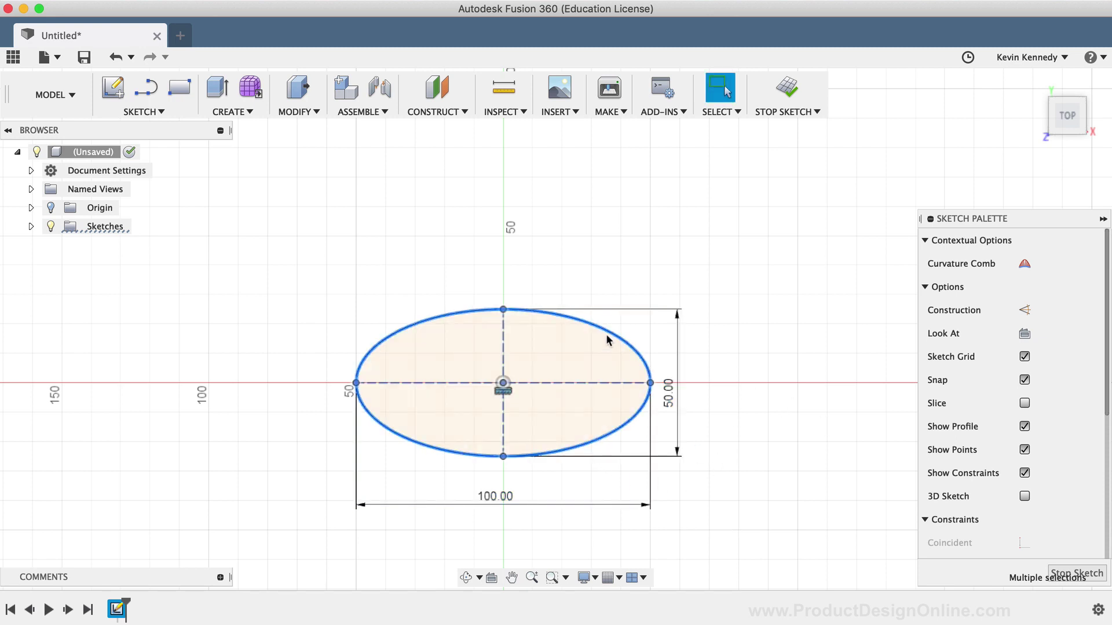
click(792, 331)
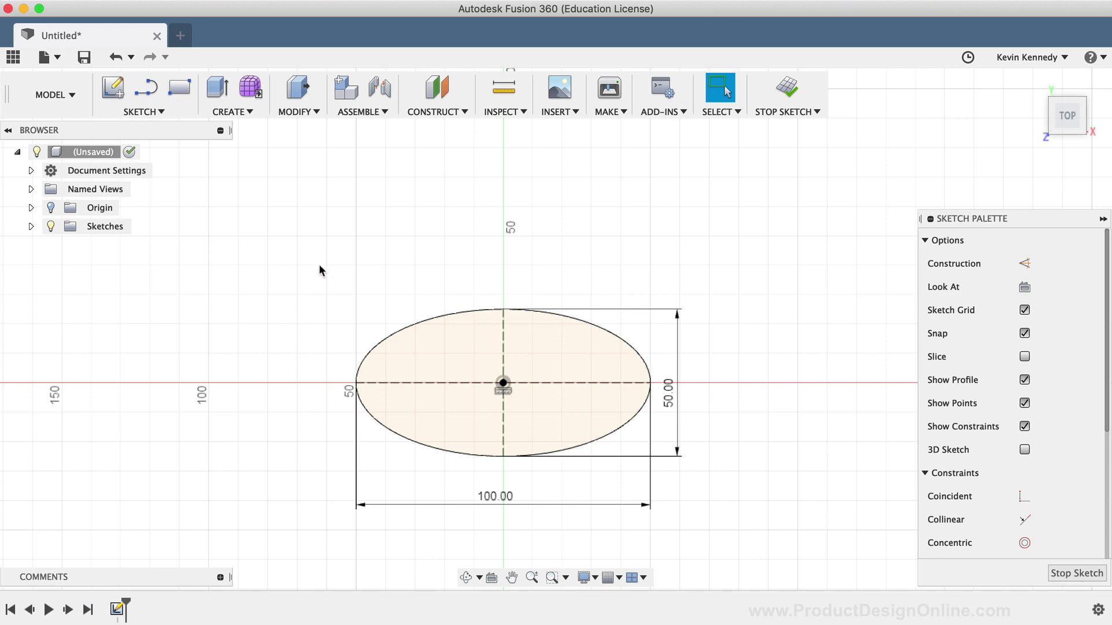
- Expand the Browser's Sketches folder to reveal Sketch1
click(31, 227)
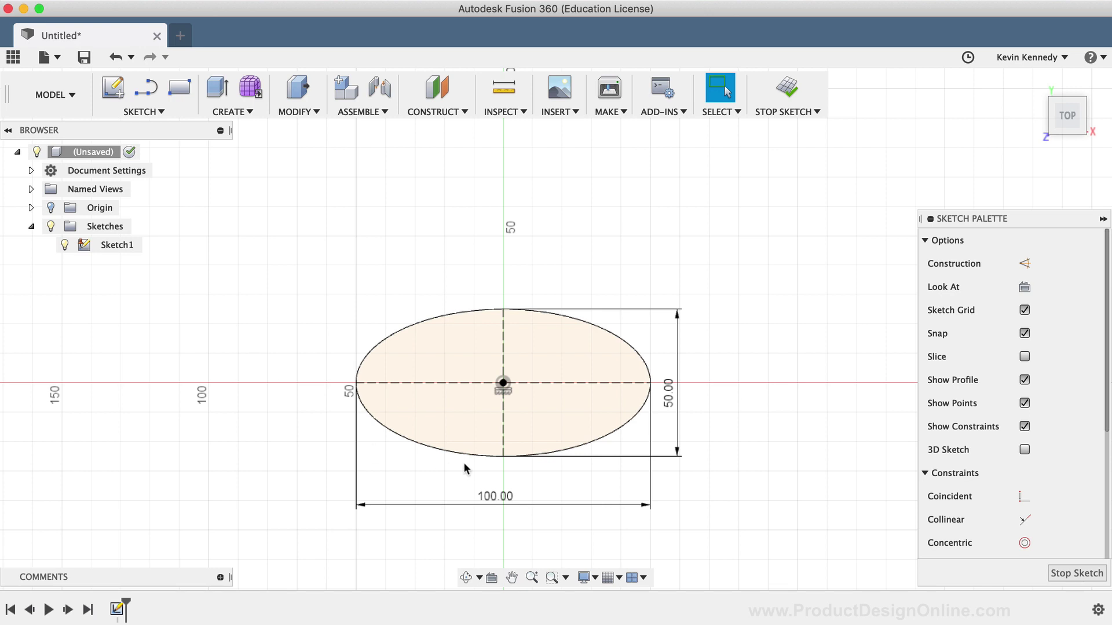
- Change the width dimension from 100 to 75 mm and the height from 50 to 20 mm
double_click(495, 496)
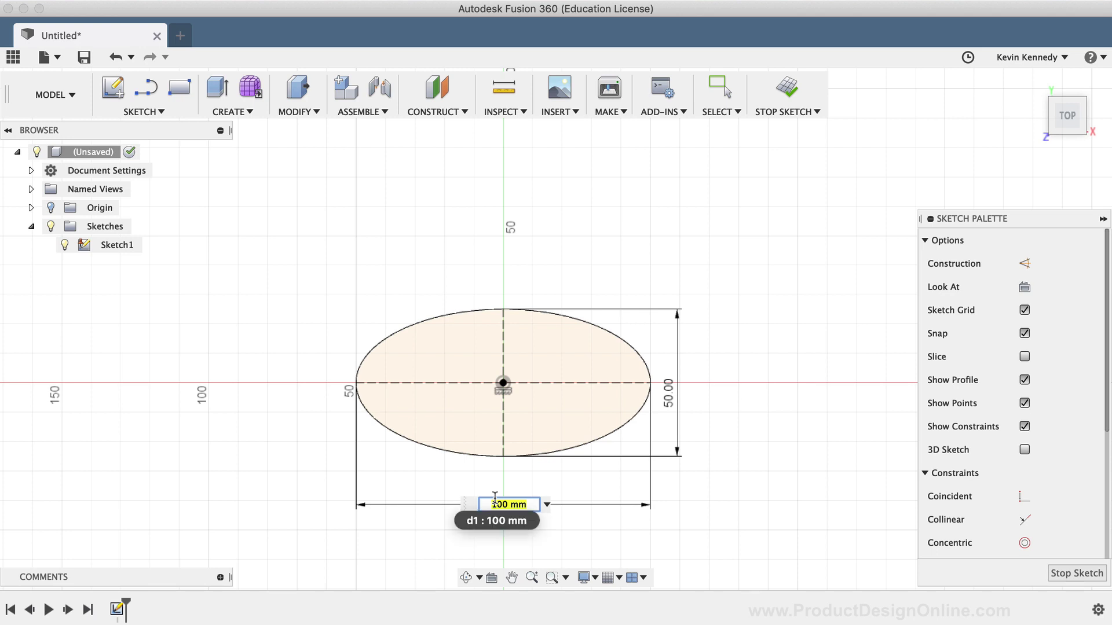
text(75)
key(Return)
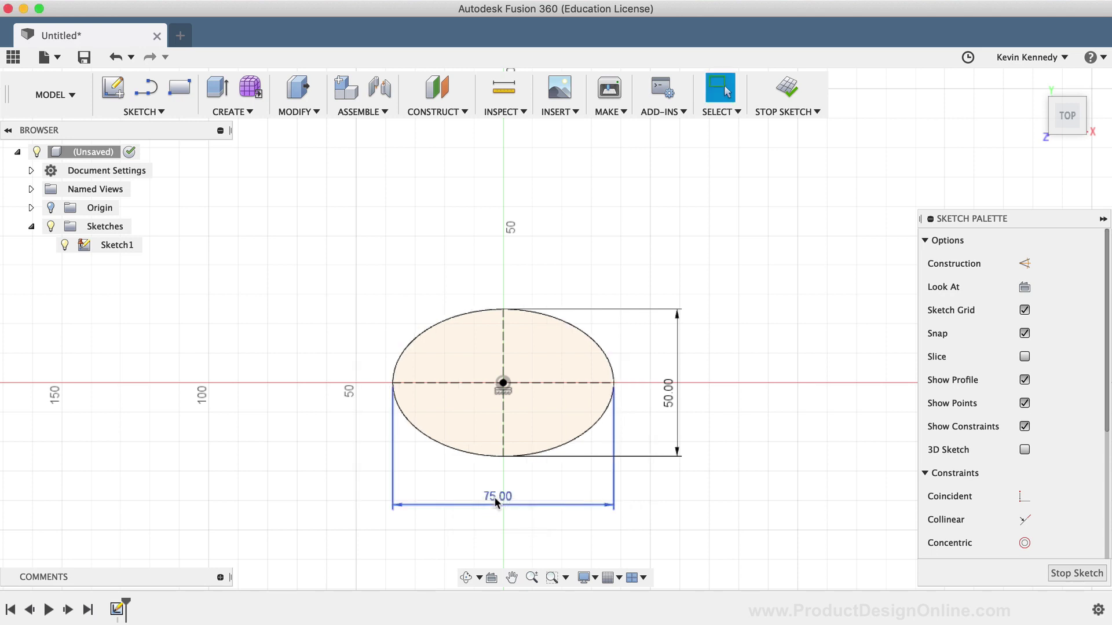
double_click(667, 393)
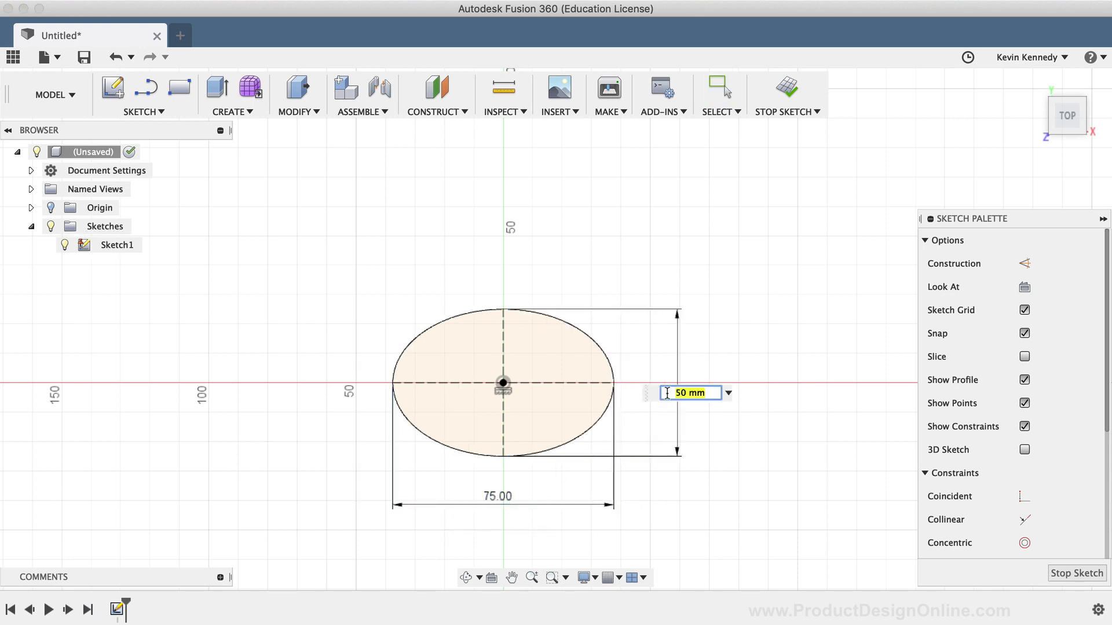
text(20)
key(Return)
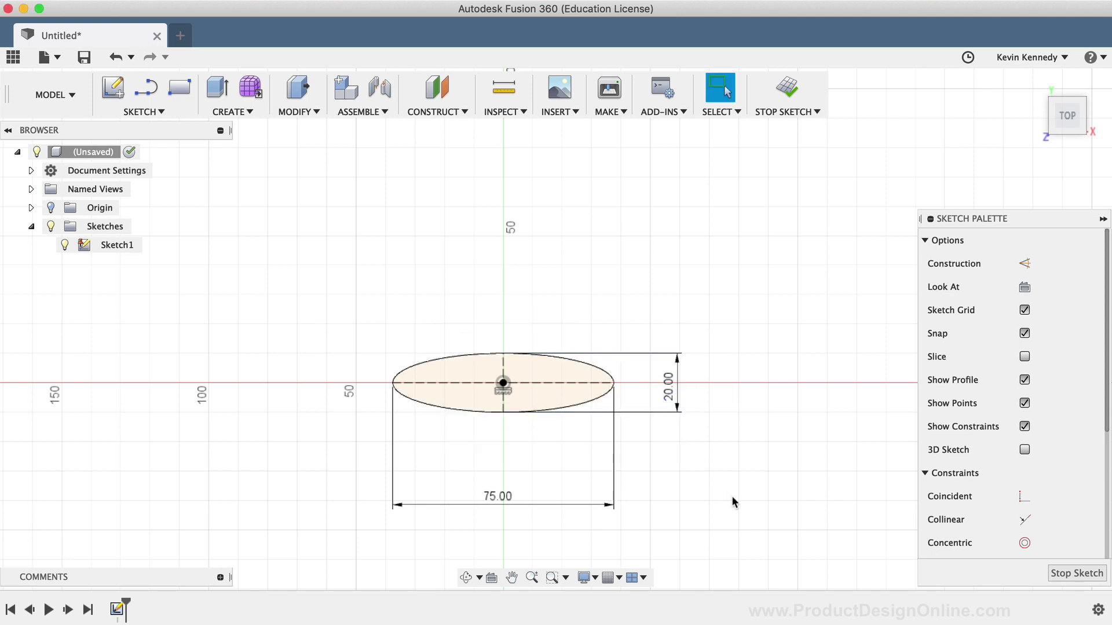
- Zoom in and move the 75.00 dimension up closer beneath the ellipse
scroll(694, 494, up, 3)
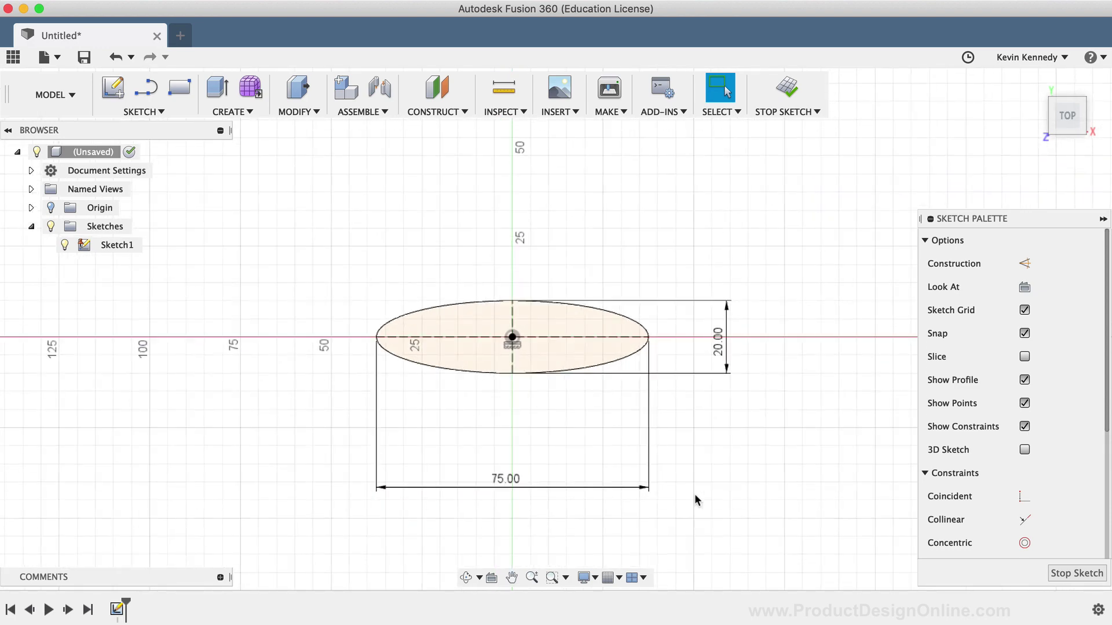
scroll(693, 493, up, 4)
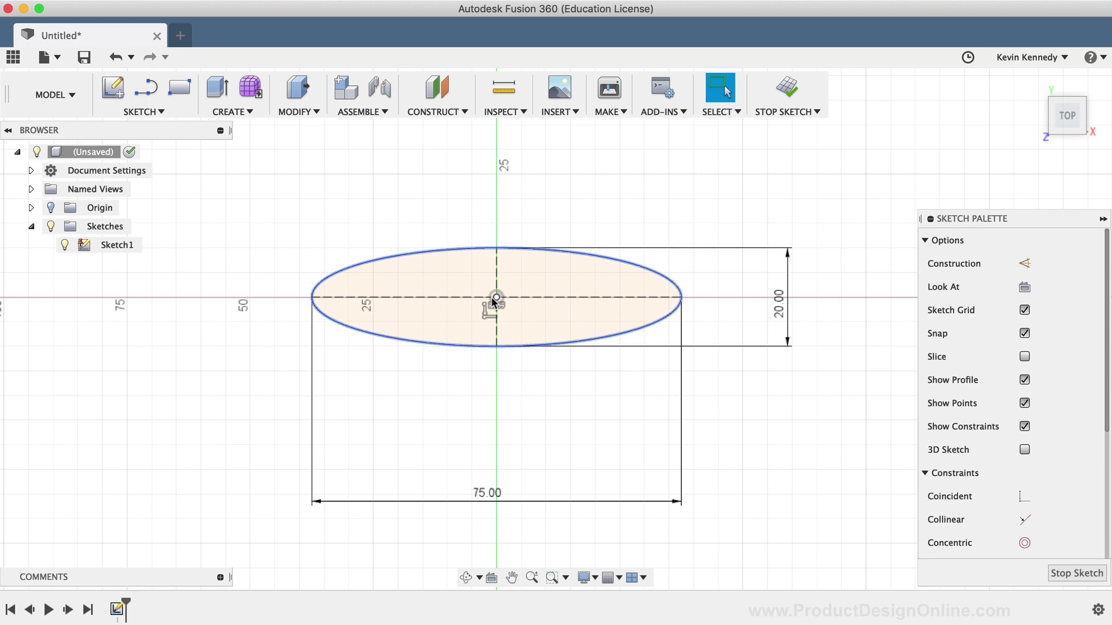
drag(479, 491, 506, 390)
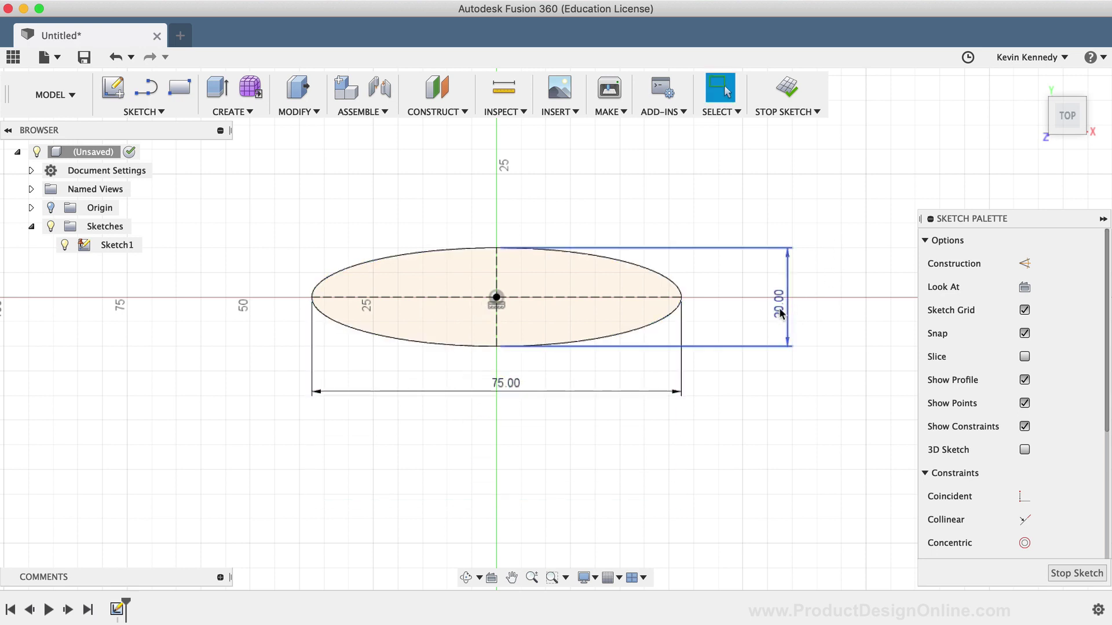